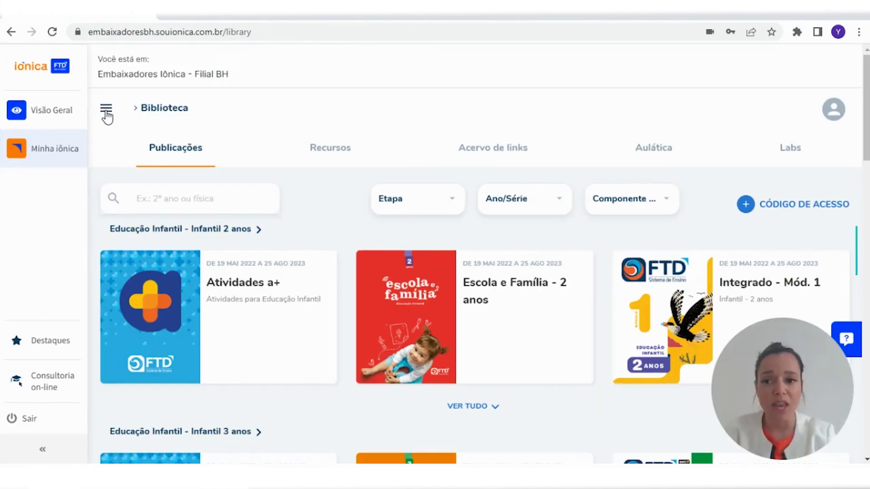
# Open the Agenda section and switch the calendar to the Mês view.
pyautogui.click(106, 116)
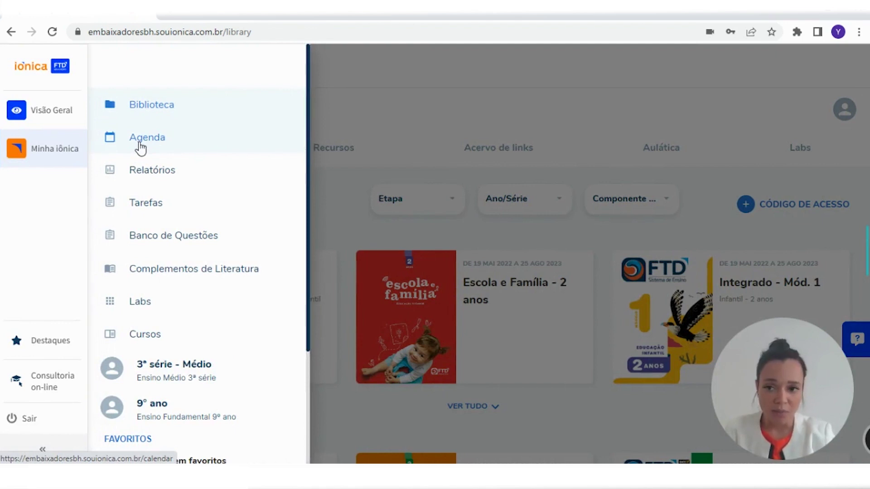
pyautogui.click(141, 138)
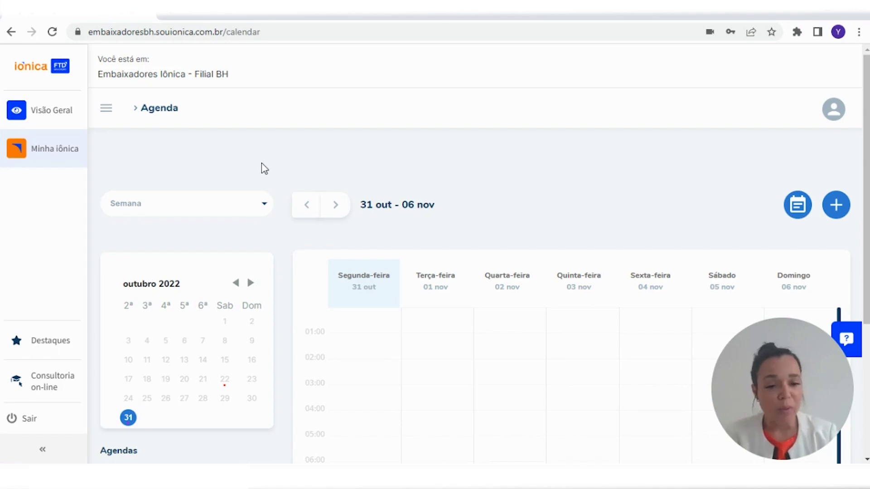
pyautogui.click(234, 207)
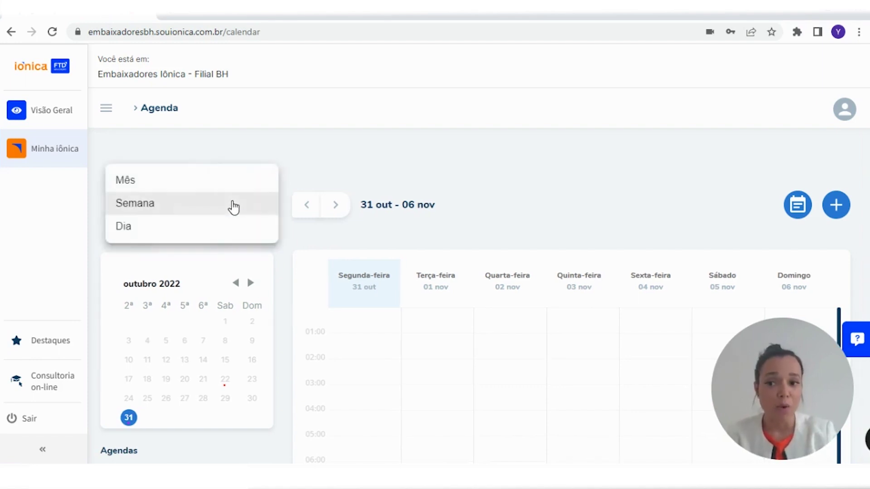
pyautogui.click(142, 190)
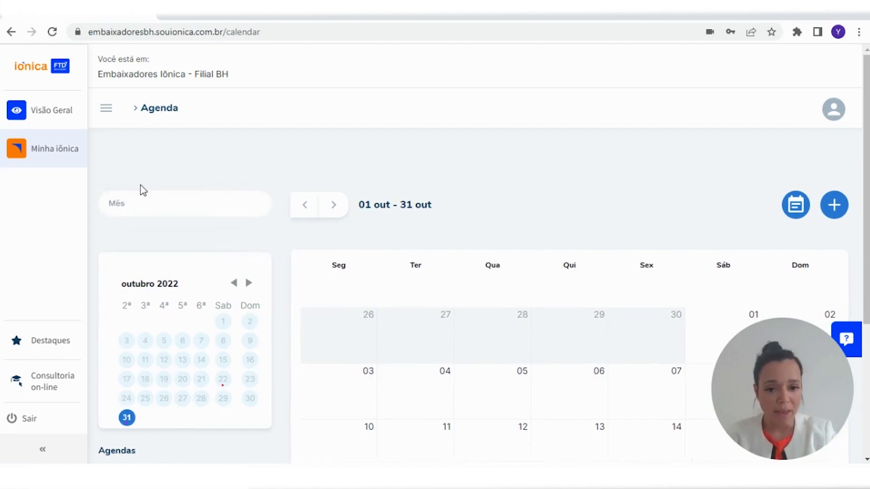
# Switch the calendar to the Dia view and return it to the Mês view.
pyautogui.click(153, 205)
pyautogui.click(140, 256)
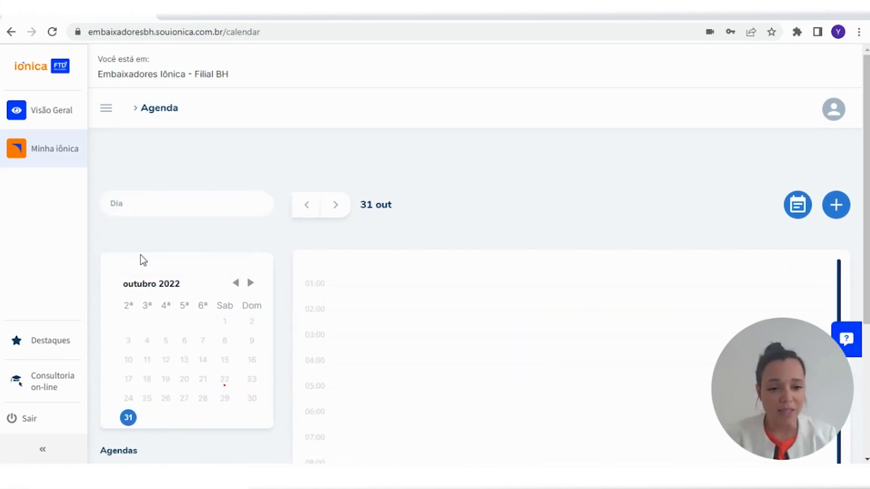
pyautogui.click(134, 204)
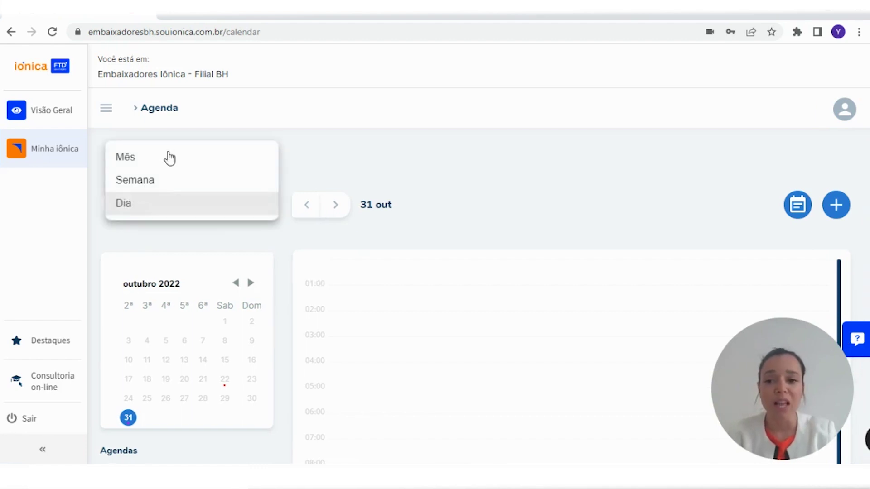
pyautogui.click(161, 158)
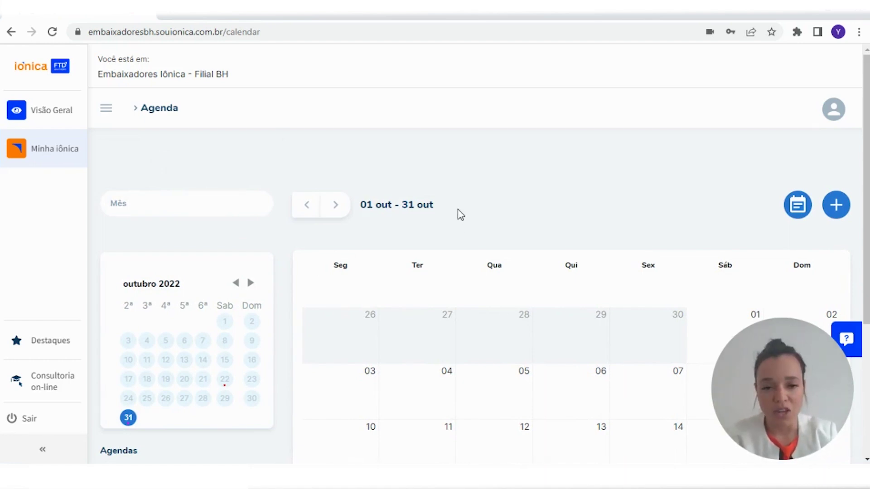
# Start a new calendar event and title it "Passeio para o museu de Imagem e Som".
pyautogui.scroll(-5, 460, 213)
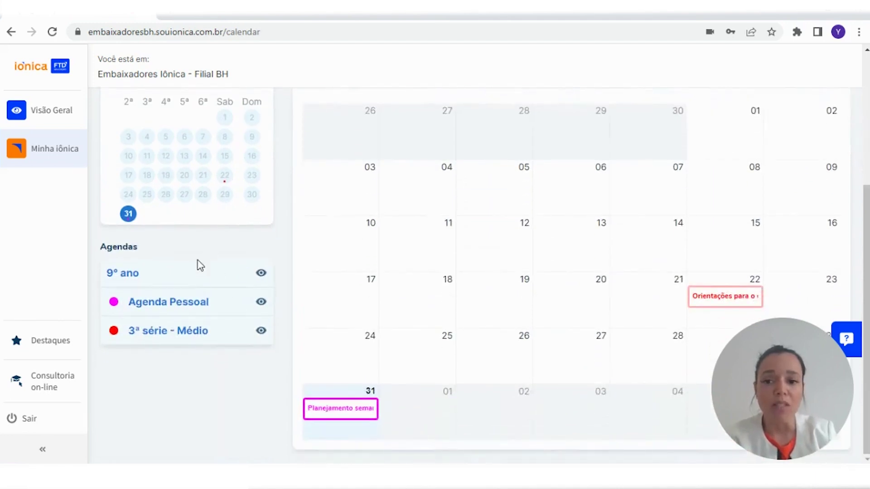
pyautogui.moveTo(203, 310)
pyautogui.moveTo(204, 288)
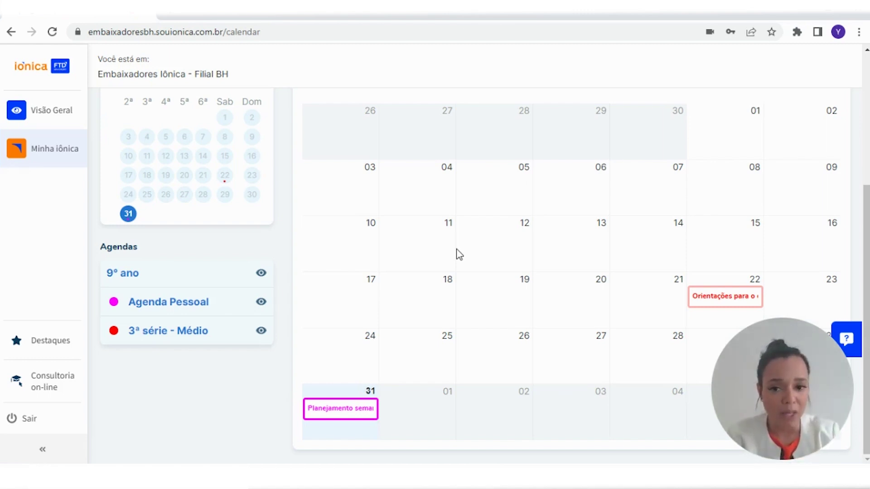
pyautogui.scroll(5, 458, 254)
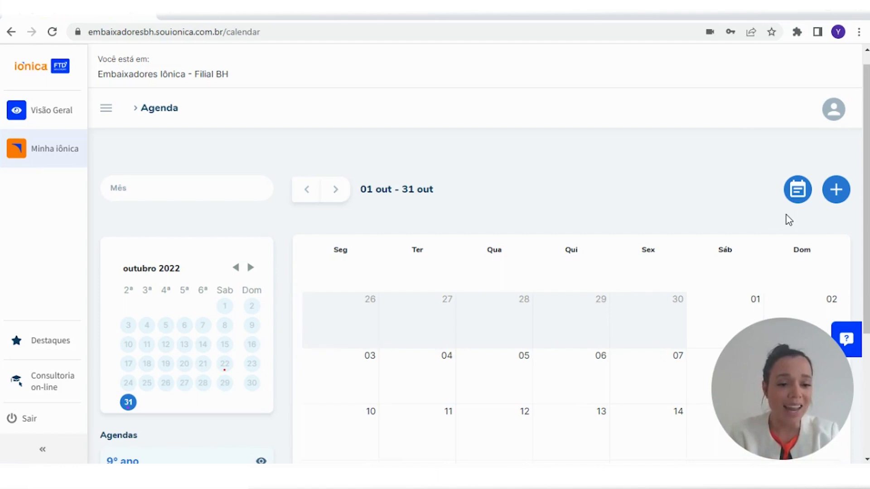
pyautogui.click(832, 198)
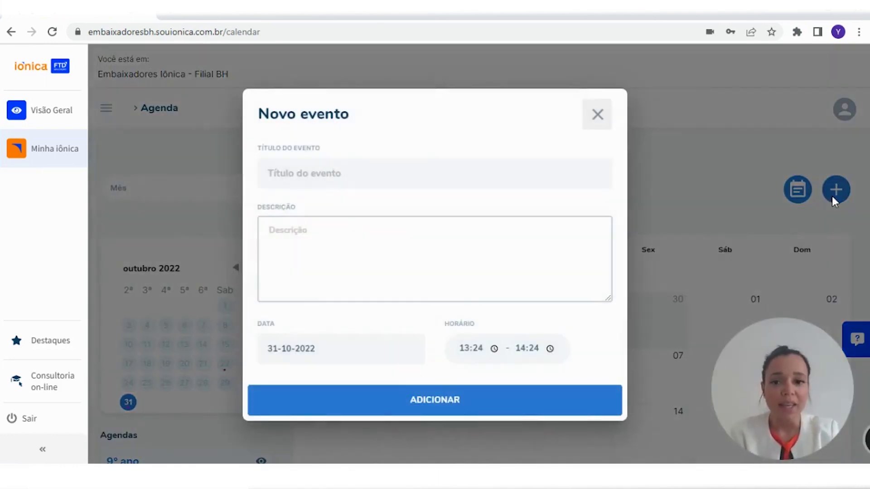
pyautogui.click(401, 176)
pyautogui.write('Passeio')
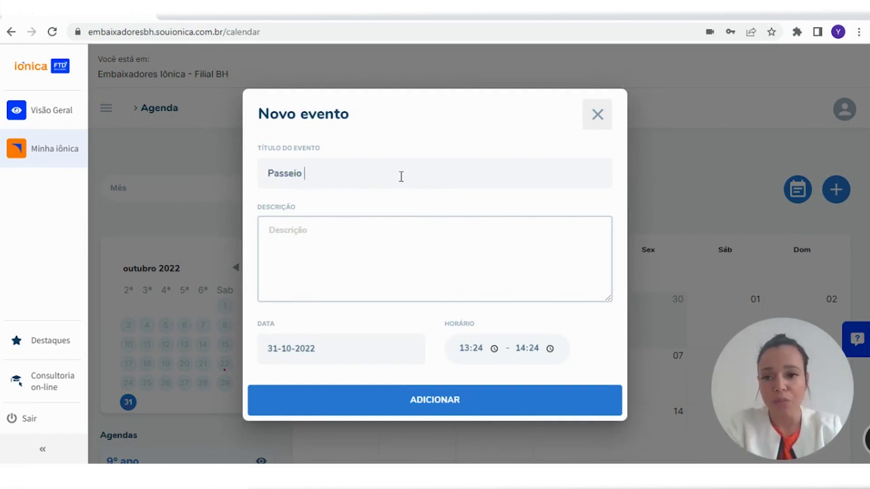
pyautogui.write(' par')
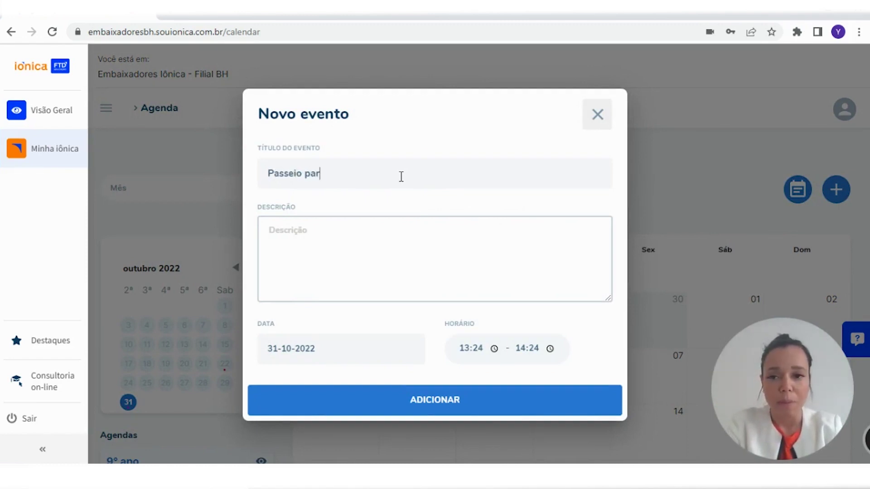
pyautogui.write('a o')
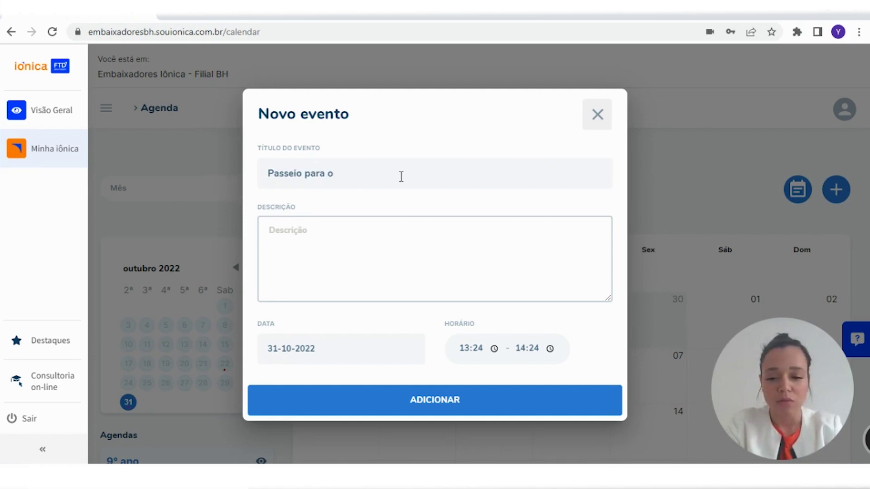
pyautogui.write(' muse')
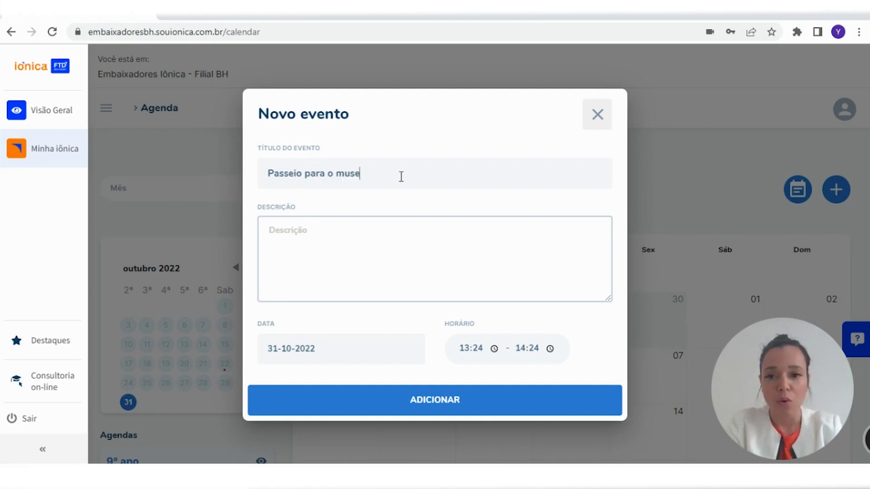
pyautogui.write('u de Ima')
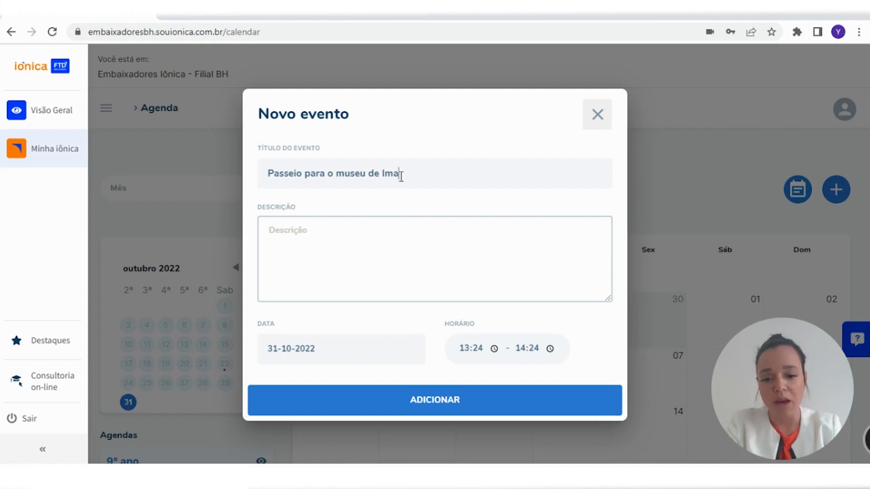
pyautogui.write('gem e Som')
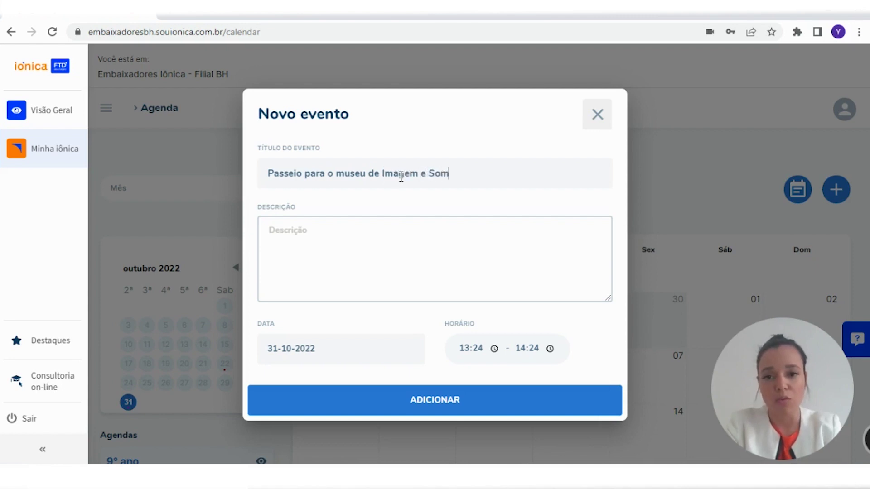
# Enter "Passeio com a turma do 9º ano." as the event's description.
pyautogui.click(347, 258)
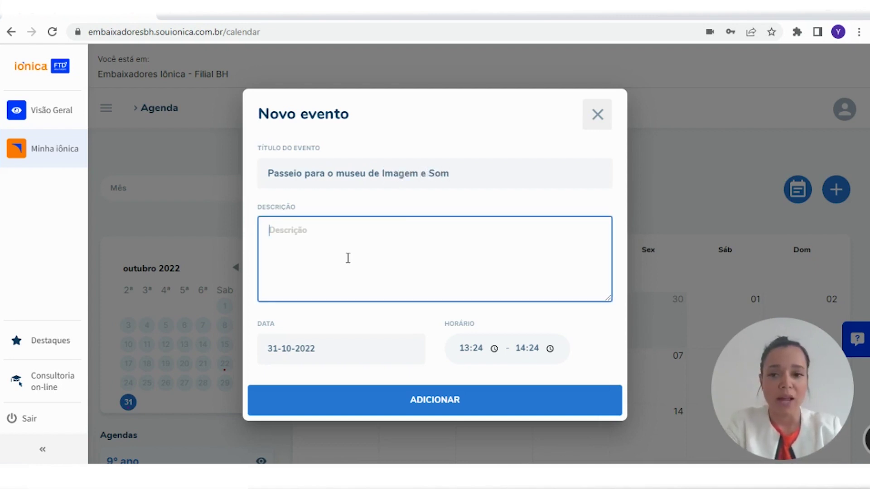
pyautogui.write('Passe')
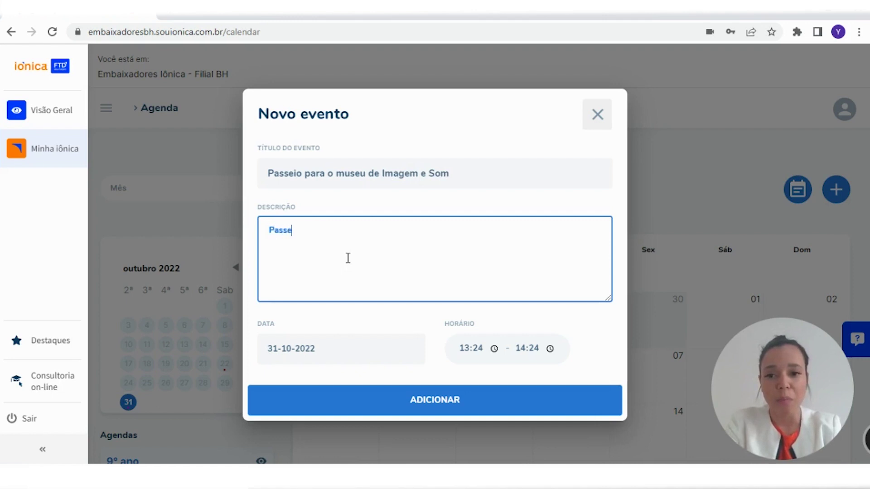
pyautogui.write('io com a turma ')
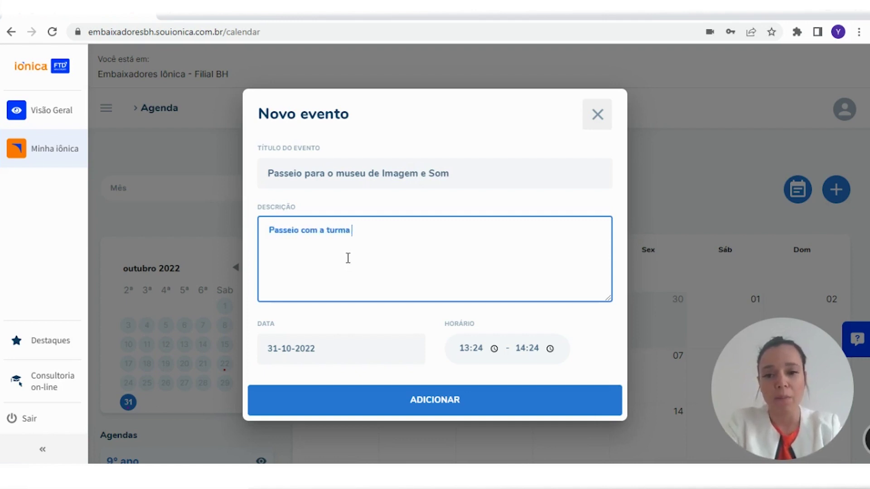
pyautogui.write('do 9º ano')
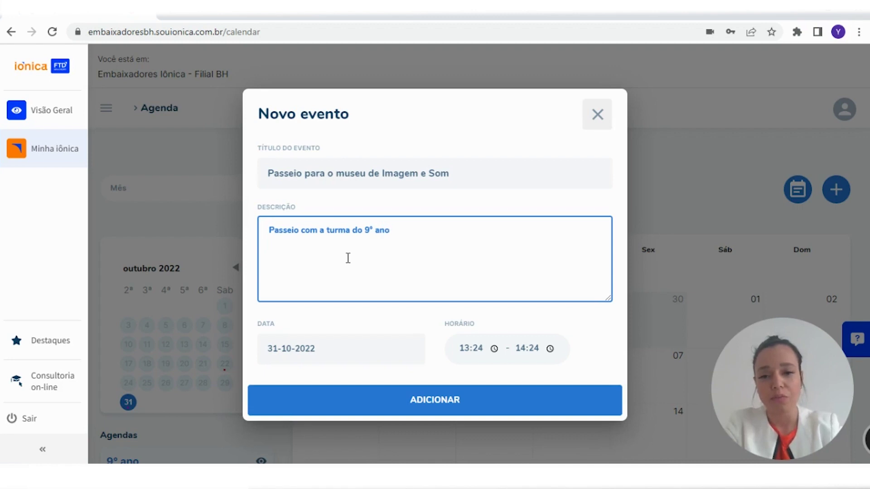
pyautogui.press('BackSpace')
pyautogui.write('.')
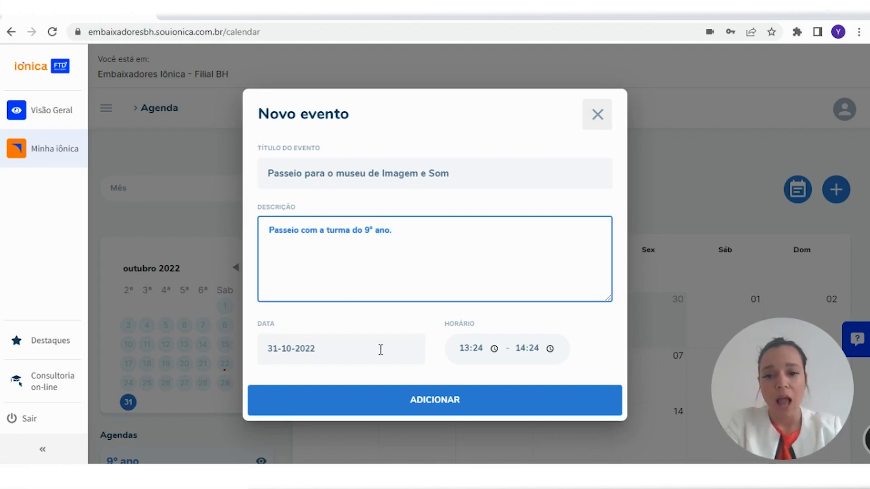
# Set the event's time from 15:30 to 17:30 and add it to the calendar.
pyautogui.click(490, 352)
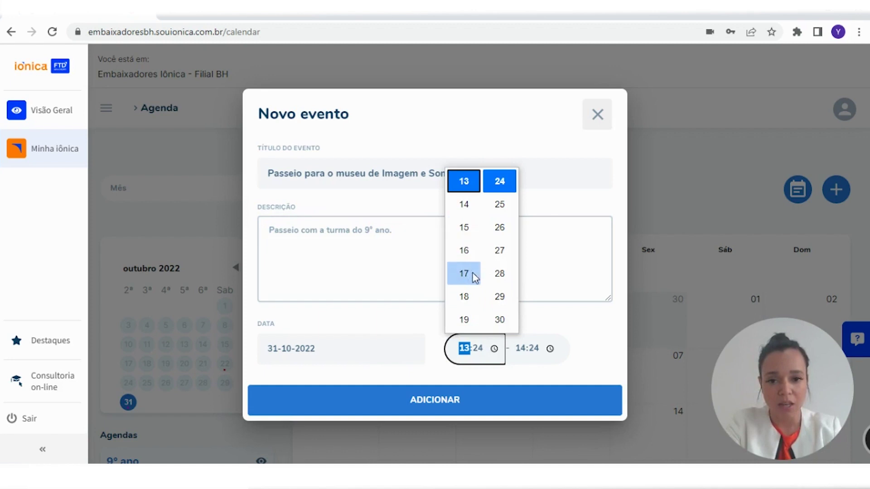
pyautogui.click(466, 227)
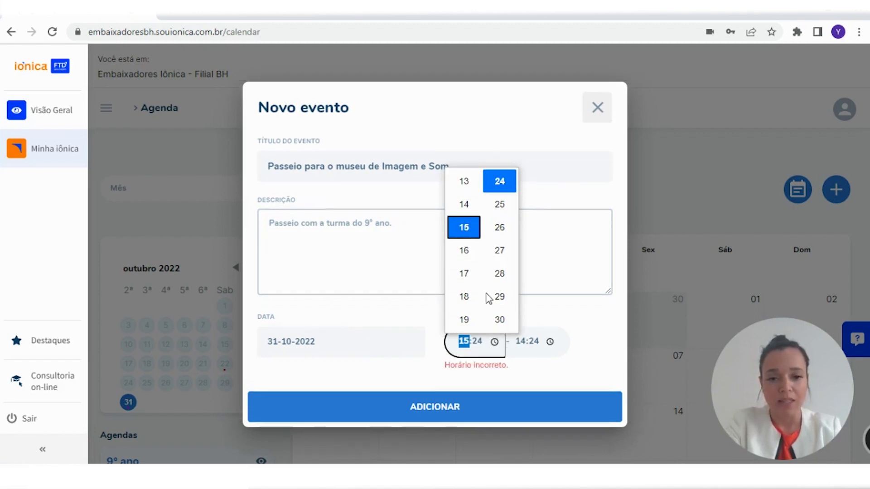
pyautogui.click(511, 314)
pyautogui.click(550, 344)
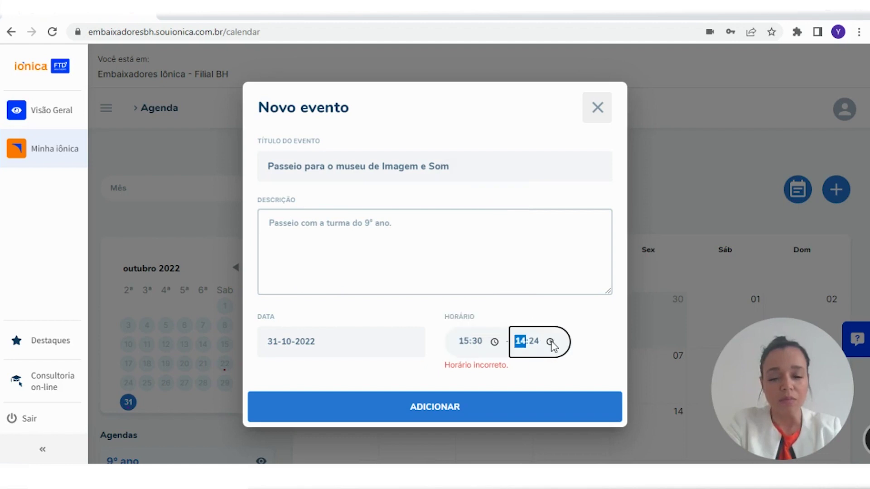
pyautogui.click(530, 251)
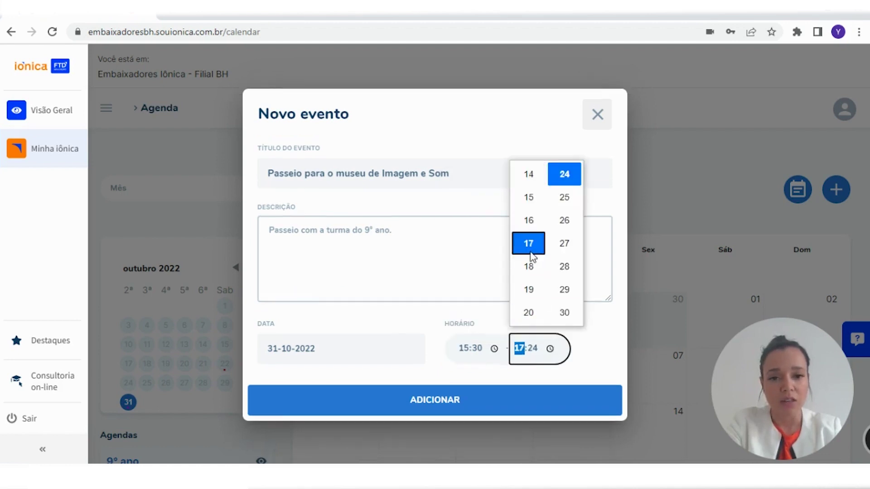
pyautogui.click(564, 316)
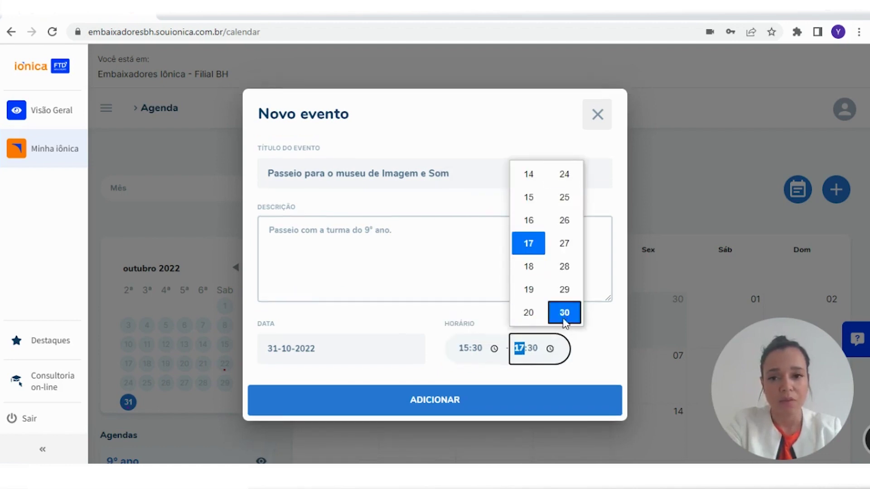
pyautogui.click(479, 402)
# Assign the purple priority colour to the 9º ano agenda and save the setting.
pyautogui.scroll(-4, 479, 402)
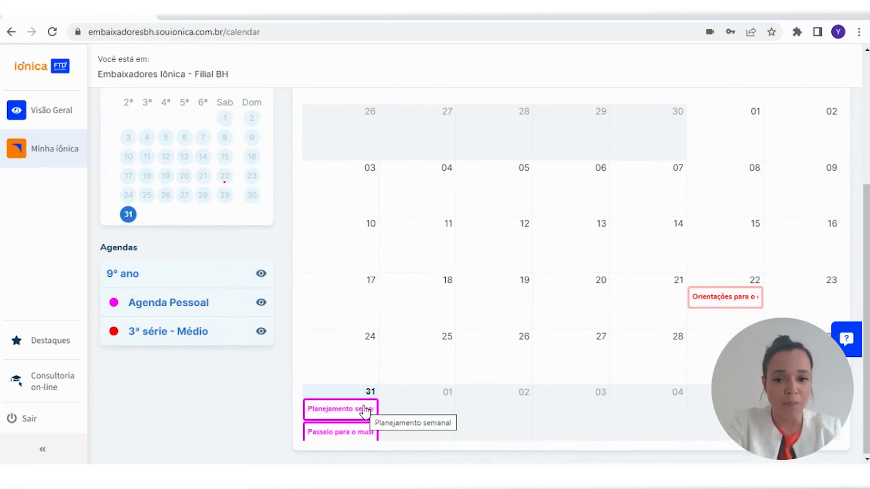
pyautogui.moveTo(164, 312)
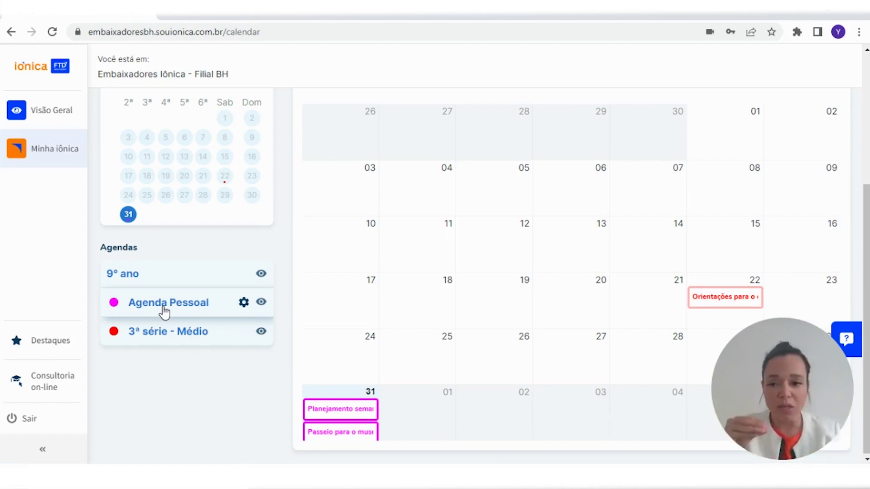
pyautogui.moveTo(213, 285)
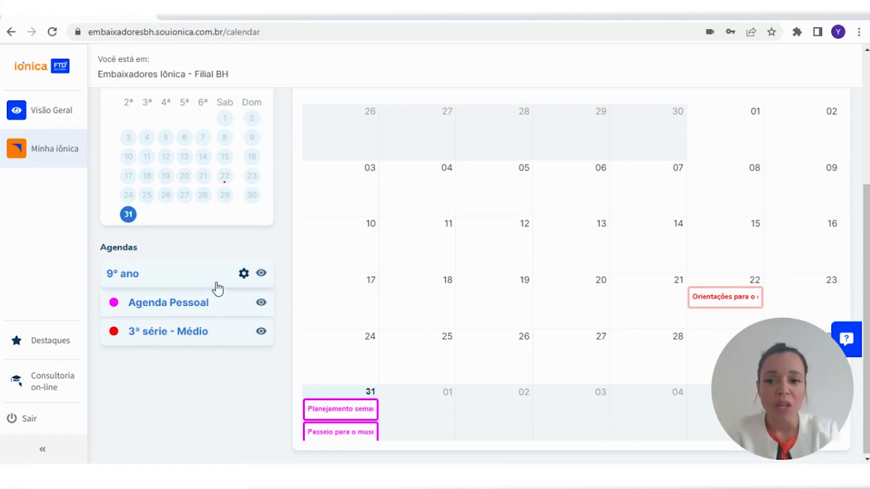
pyautogui.click(243, 274)
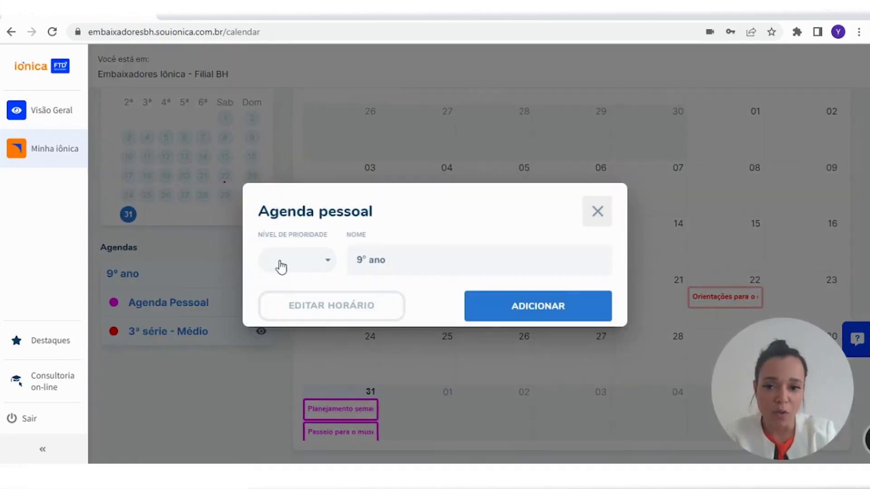
pyautogui.click(331, 265)
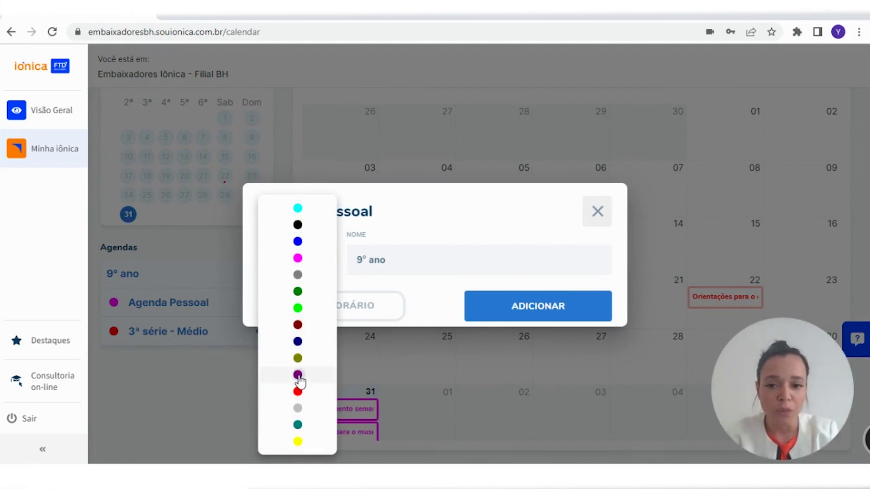
pyautogui.click(298, 377)
pyautogui.click(506, 311)
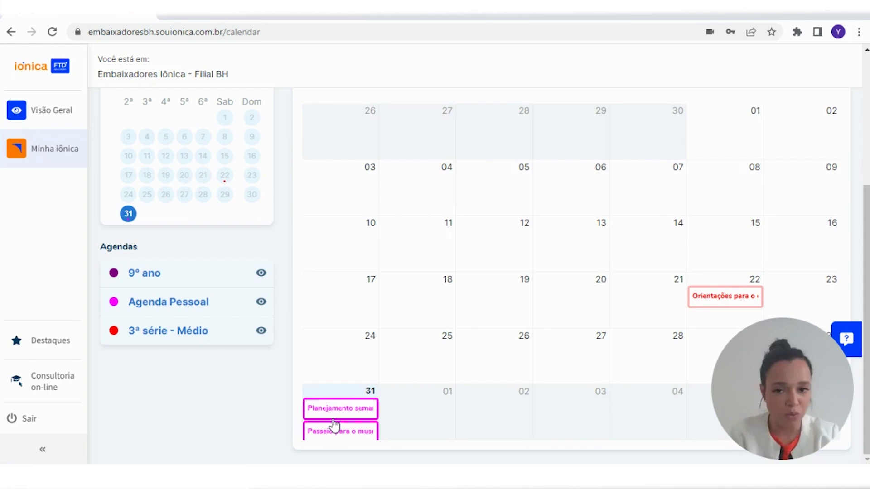
# Examine the fields of the new holiday form and close it without adding a holiday.
pyautogui.scroll(3, 335, 424)
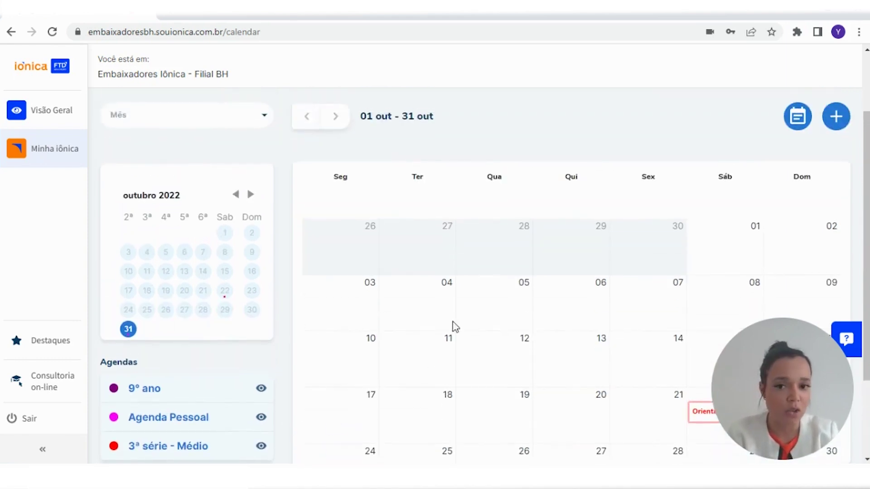
pyautogui.click(797, 117)
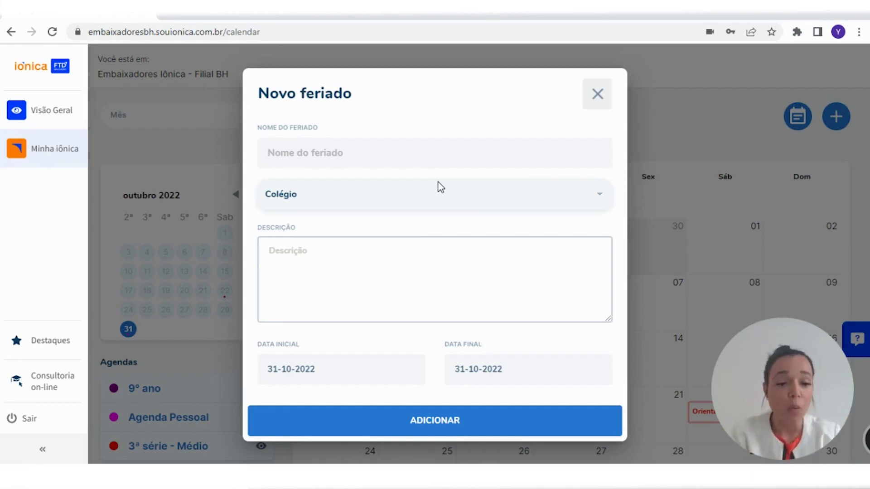
pyautogui.click(597, 93)
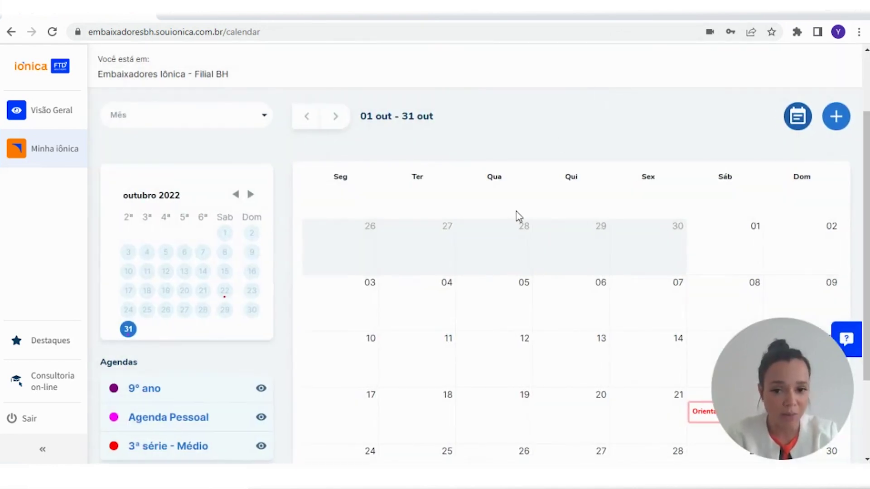
pyautogui.scroll(-2, 519, 216)
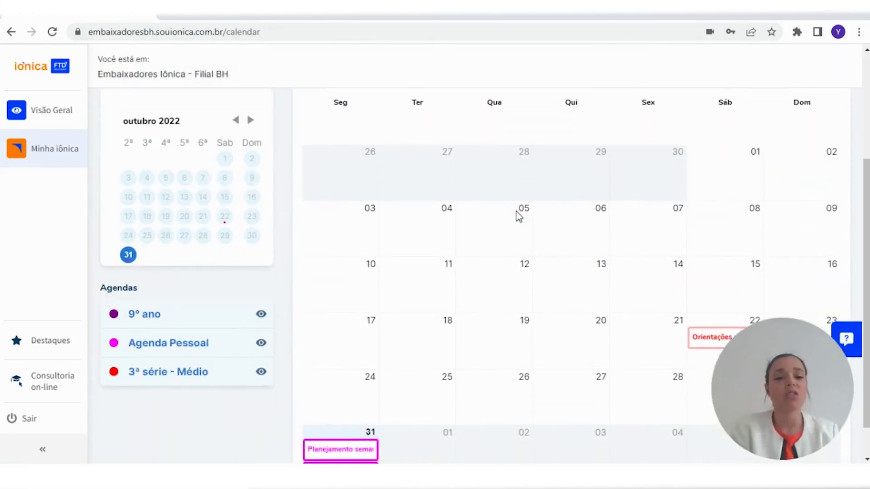